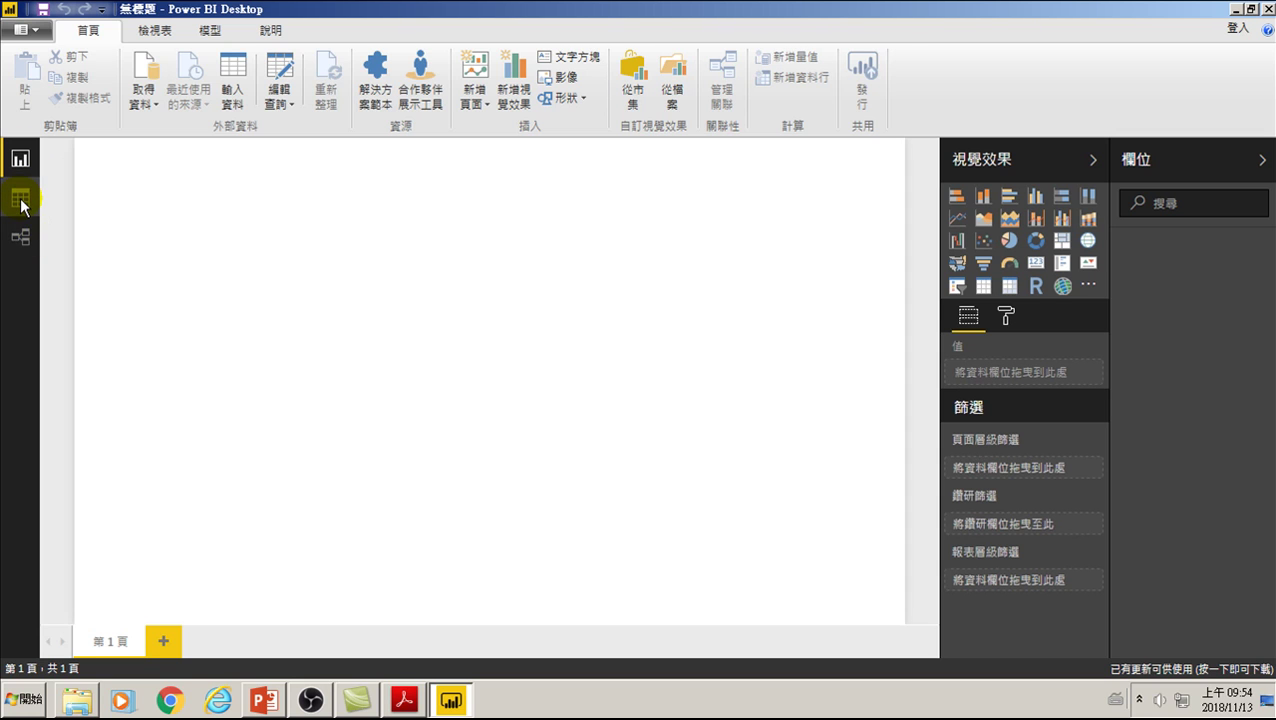
Switch to Data view to see the empty data grid with no fields listed
click(21, 200)
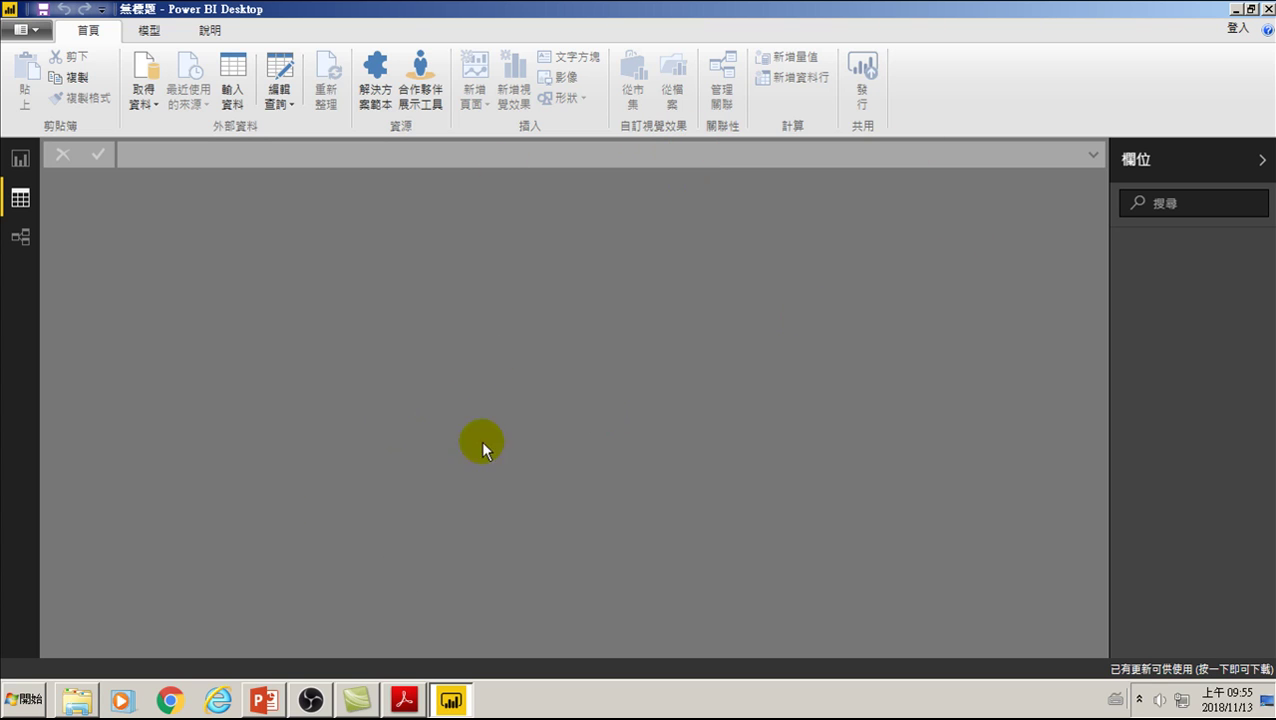
Switch back to Report view showing the blank Page 1 with no visuals
click(20, 159)
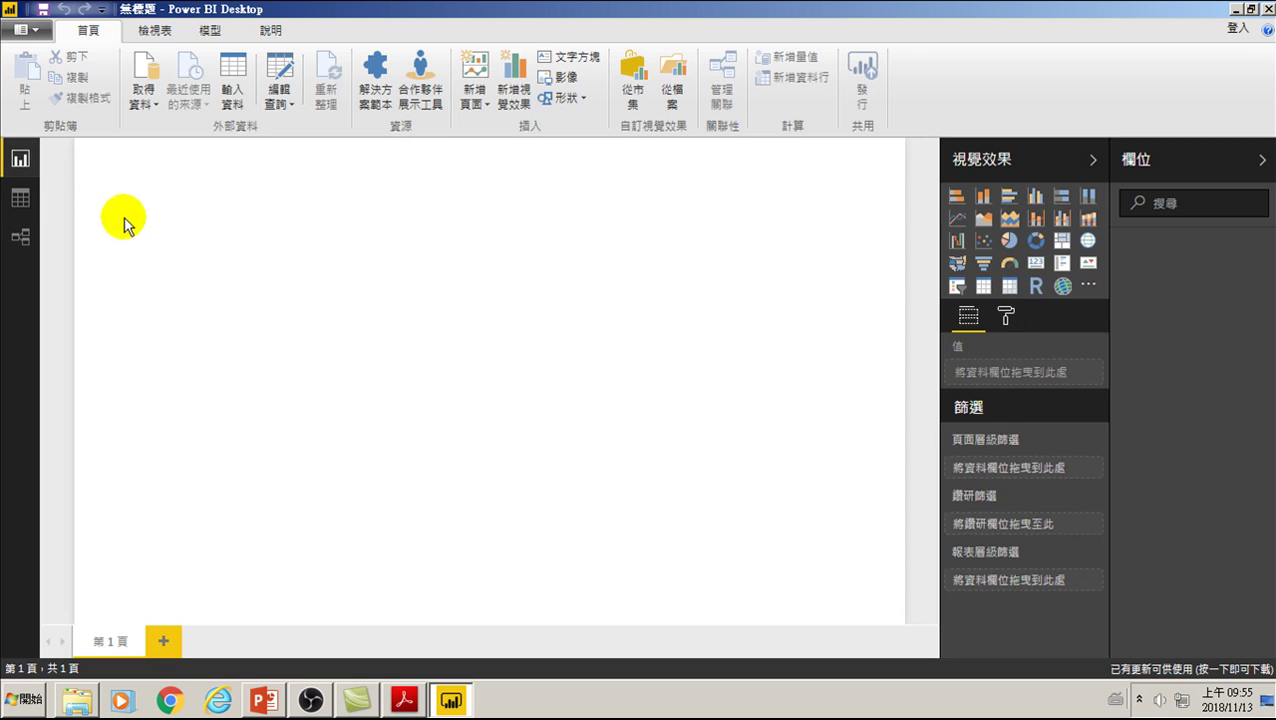